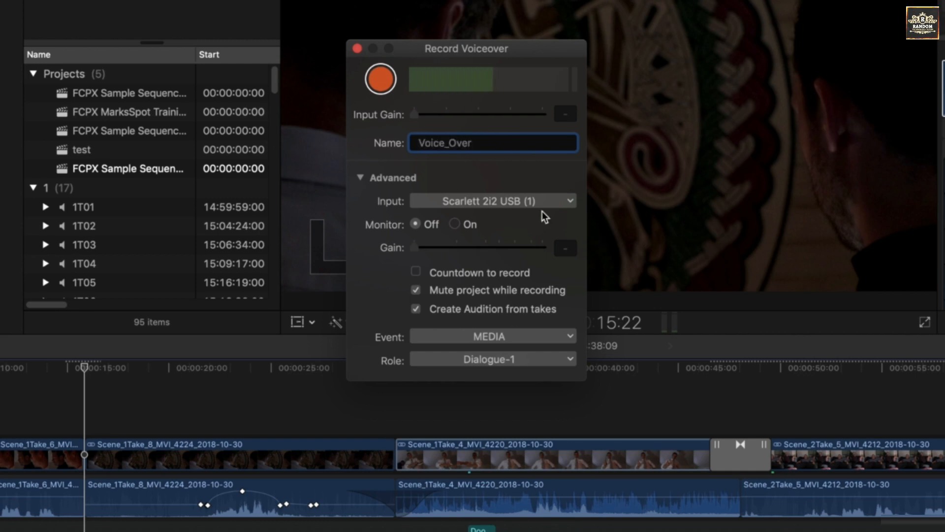
# Step: Review the voiceover's available input devices and recording options, and keep MEDIA as the destination event
pyautogui.click(525, 201)
pyautogui.moveTo(518, 280)
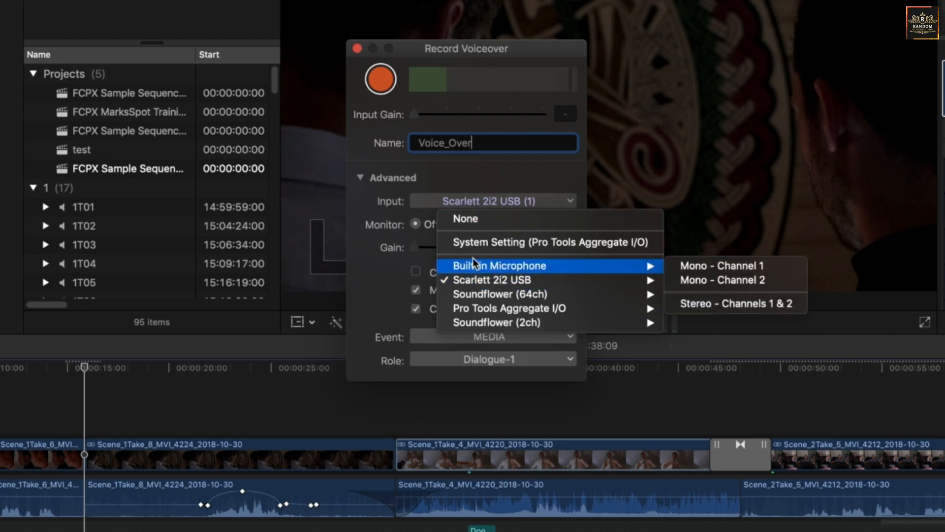
pyautogui.click(371, 223)
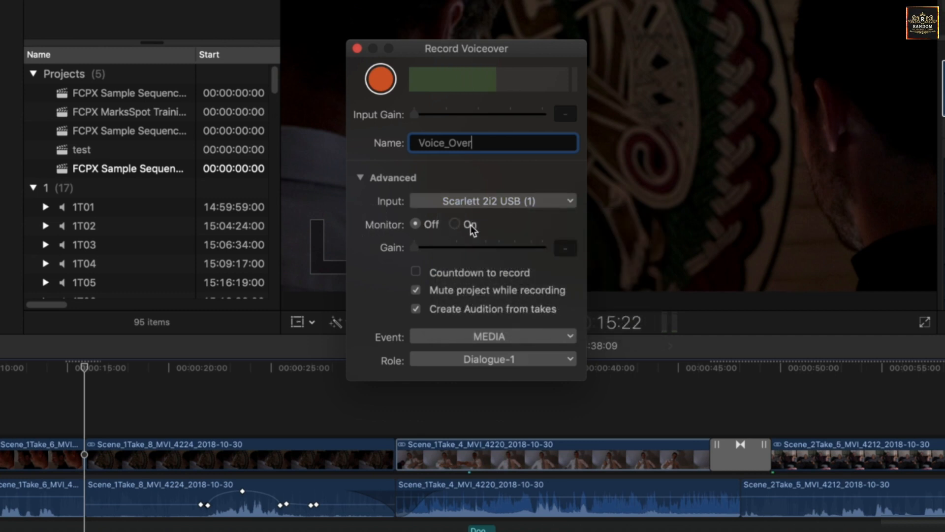
pyautogui.click(416, 289)
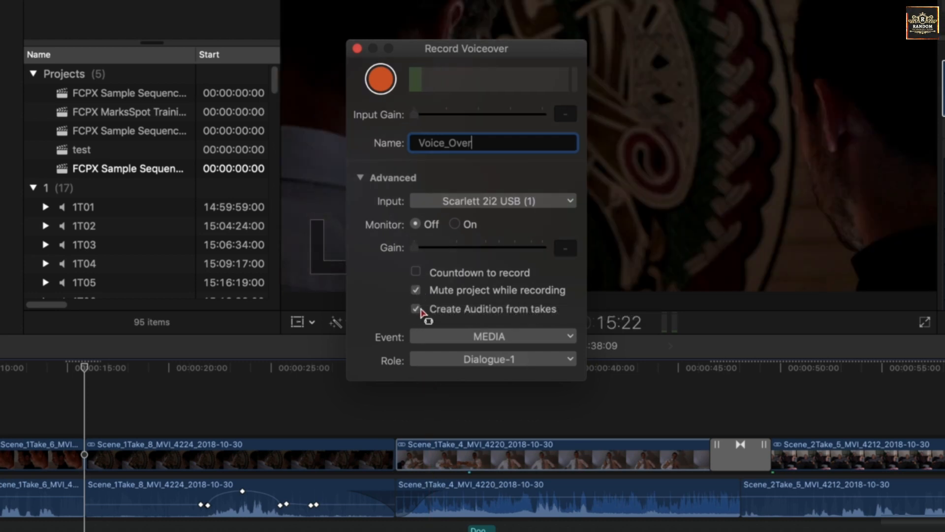
pyautogui.click(418, 310)
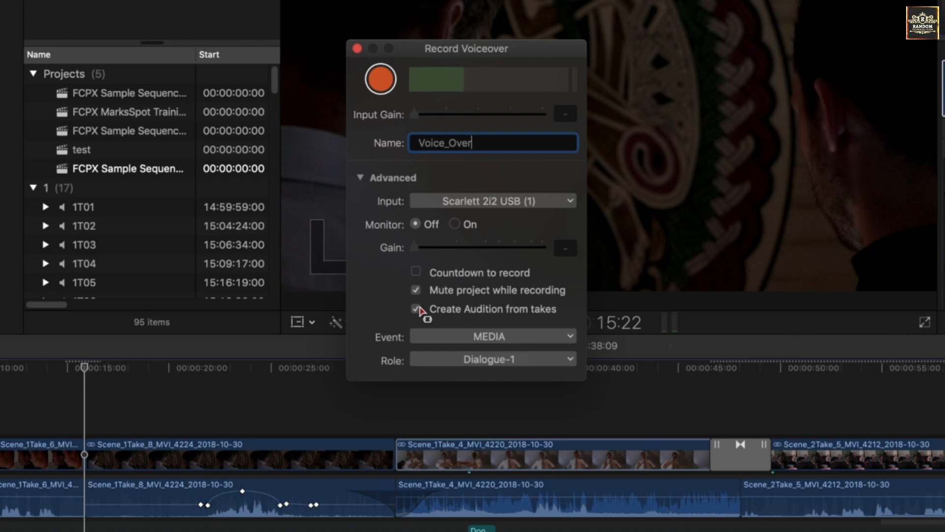
pyautogui.click(515, 338)
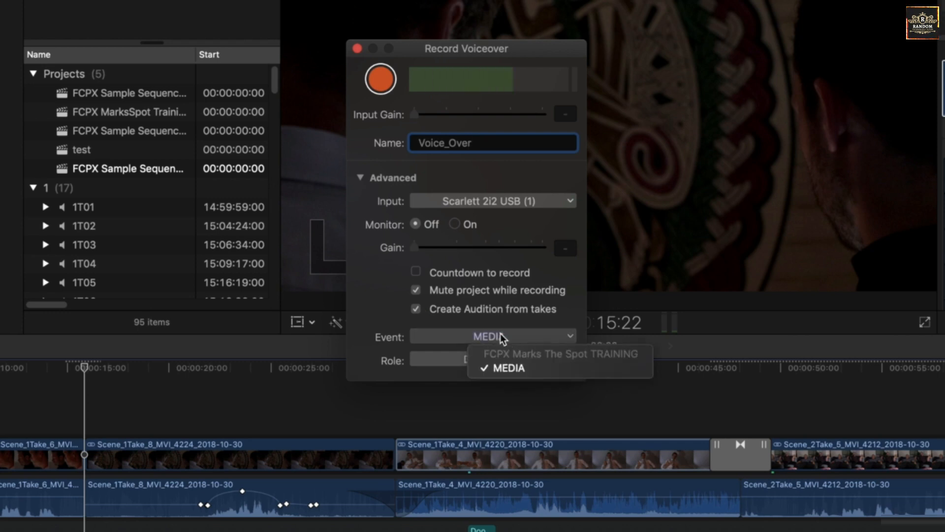
pyautogui.click(511, 369)
# Step: Create a library audio role named Voice Over and assign its Voice Over-1 subrole to the voiceover recording
pyautogui.click(517, 361)
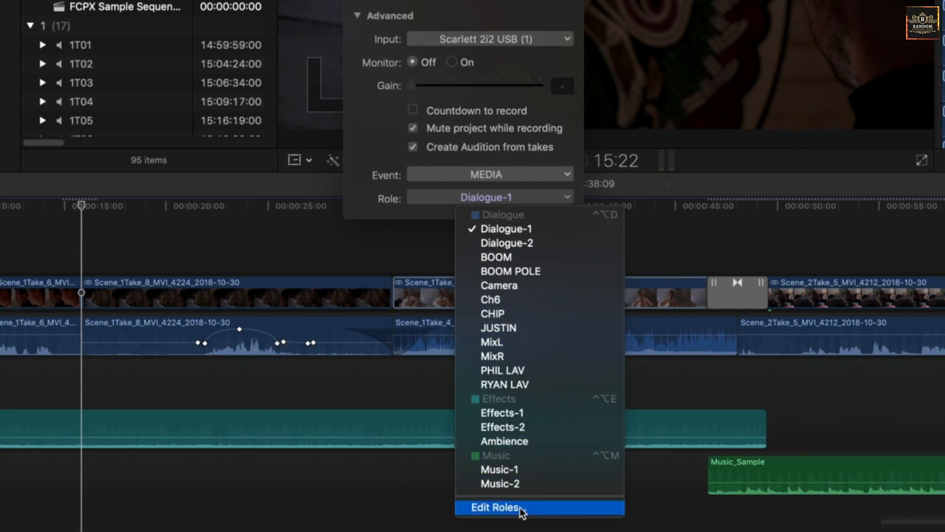
pyautogui.click(495, 507)
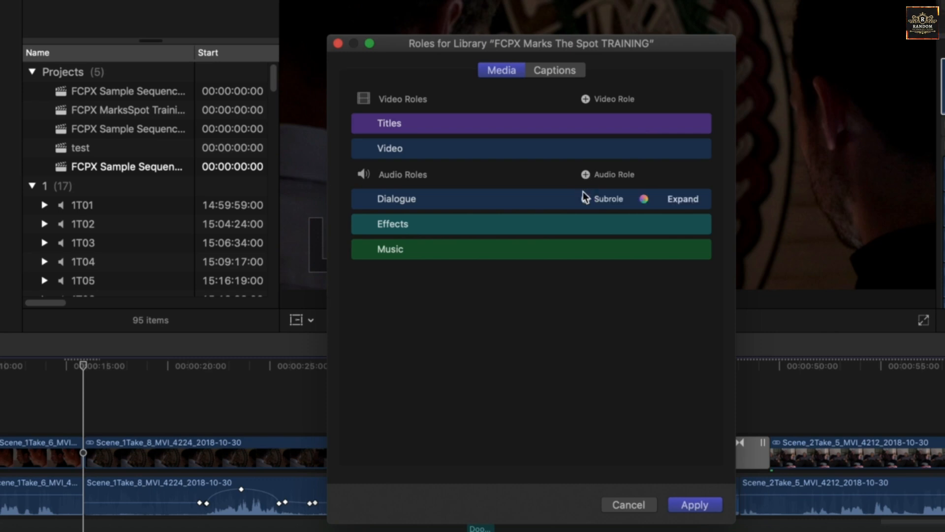
pyautogui.click(586, 175)
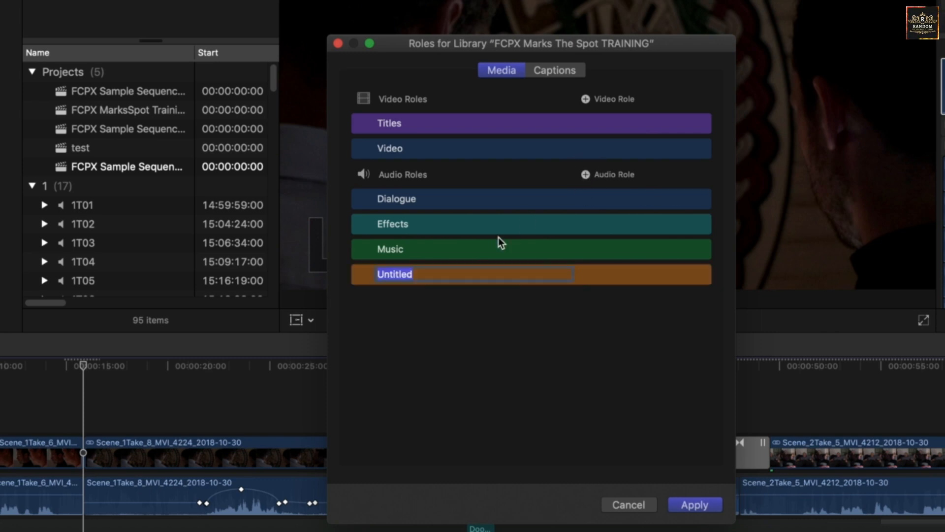
pyautogui.write('C')
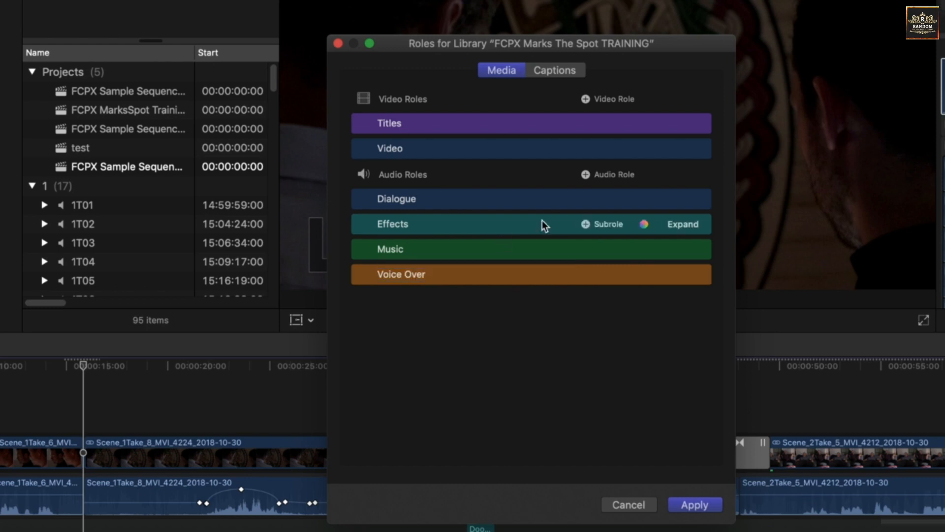
pyautogui.click(694, 505)
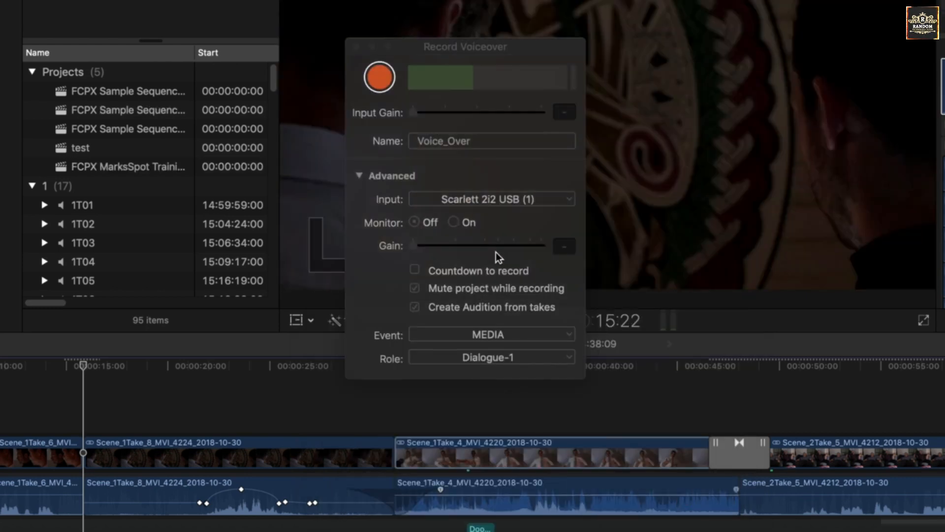
pyautogui.click(506, 358)
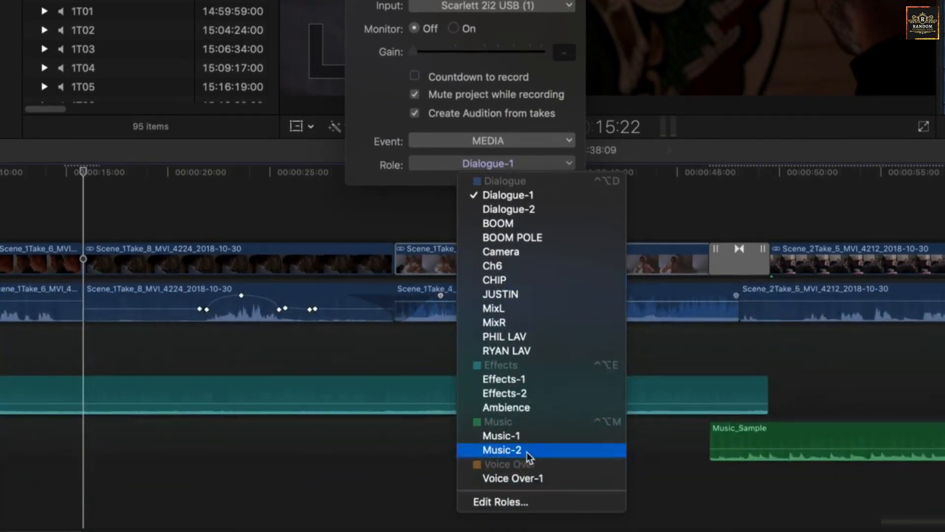
pyautogui.click(536, 478)
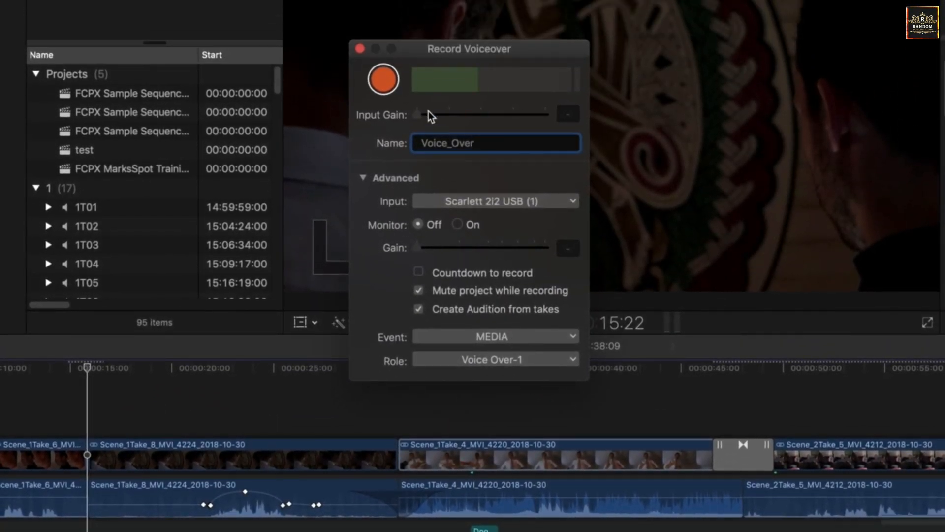
# Step: Record two voiceover takes from the start of the Scene_1Take_8 clip, about 22 seconds and about 15 seconds long
pyautogui.click(383, 82)
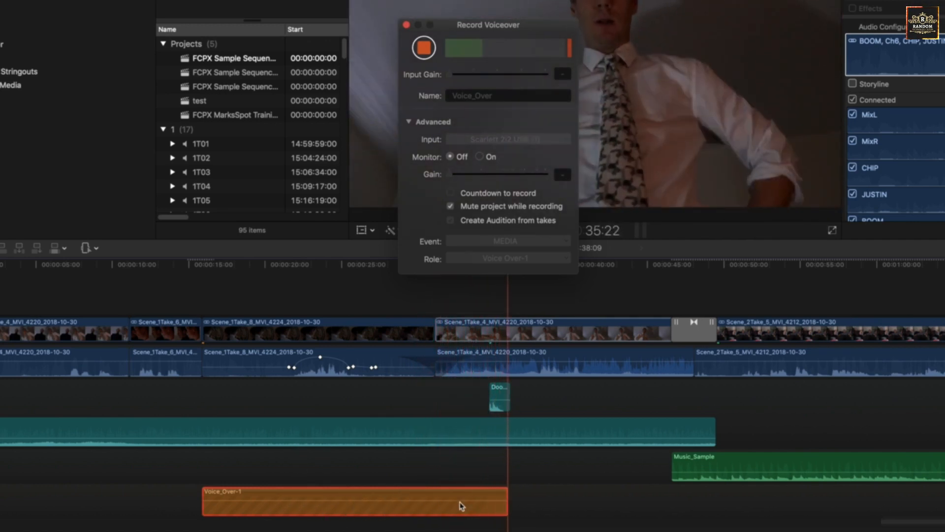
pyautogui.press('space')
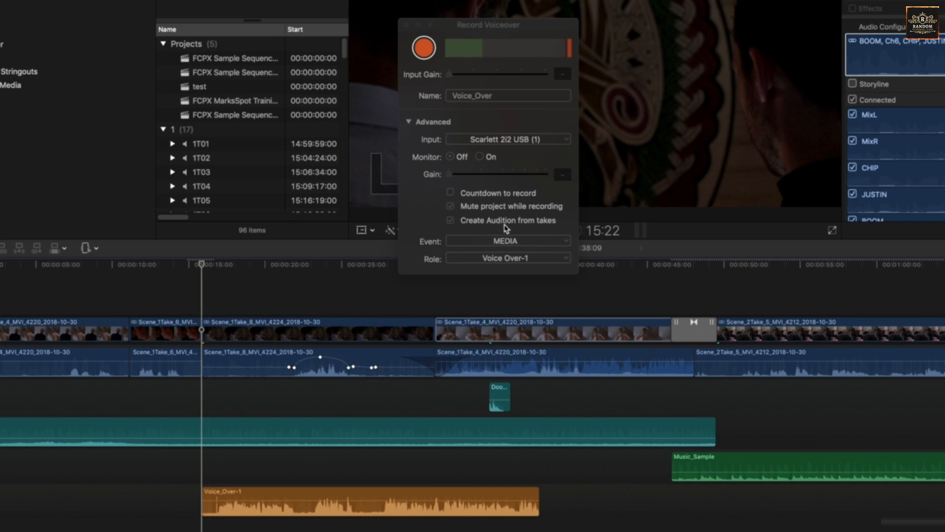
pyautogui.click(432, 53)
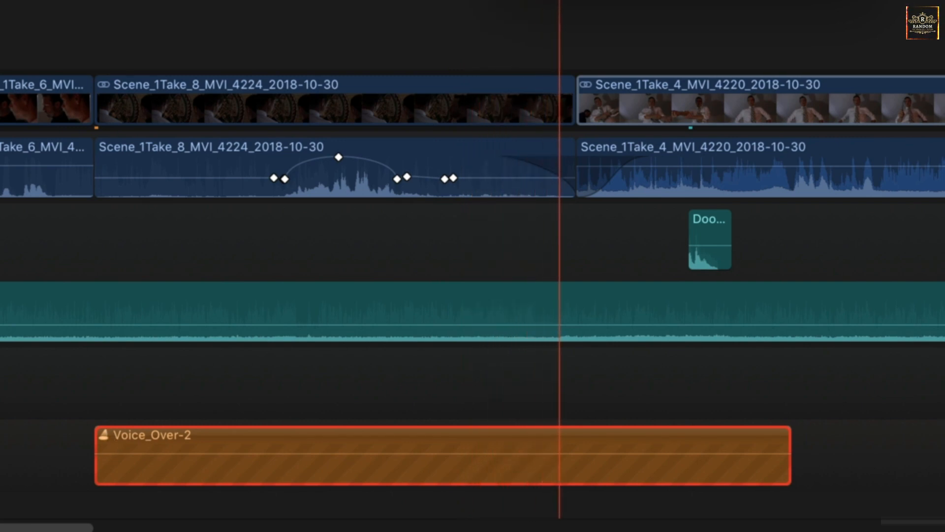
pyautogui.press('space')
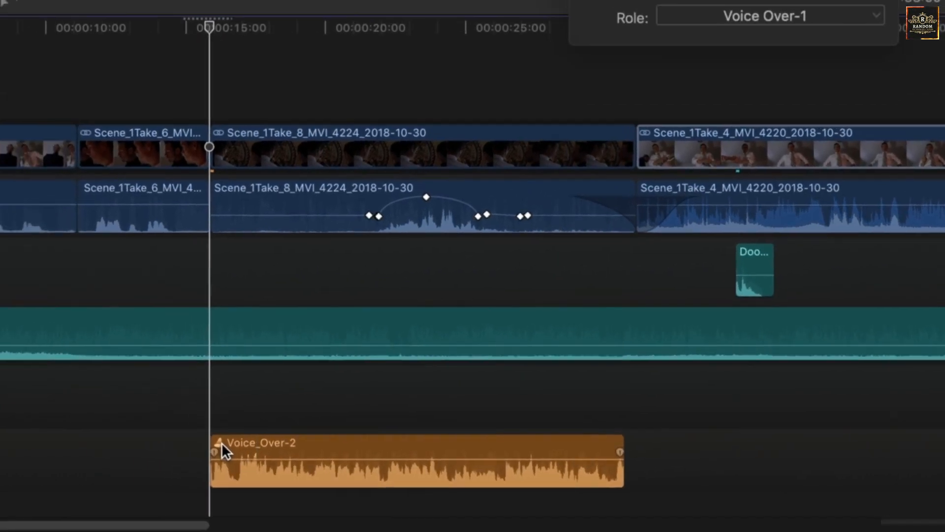
# Step: Compare the takes in the voiceover clip's audition and make Voice_Over-1 the active take
pyautogui.click(219, 443)
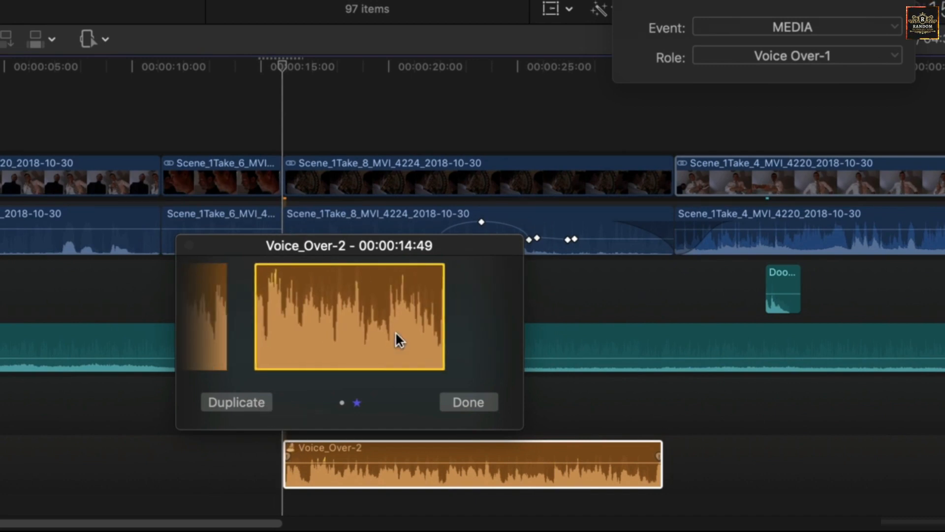
pyautogui.click(195, 321)
pyautogui.click(501, 326)
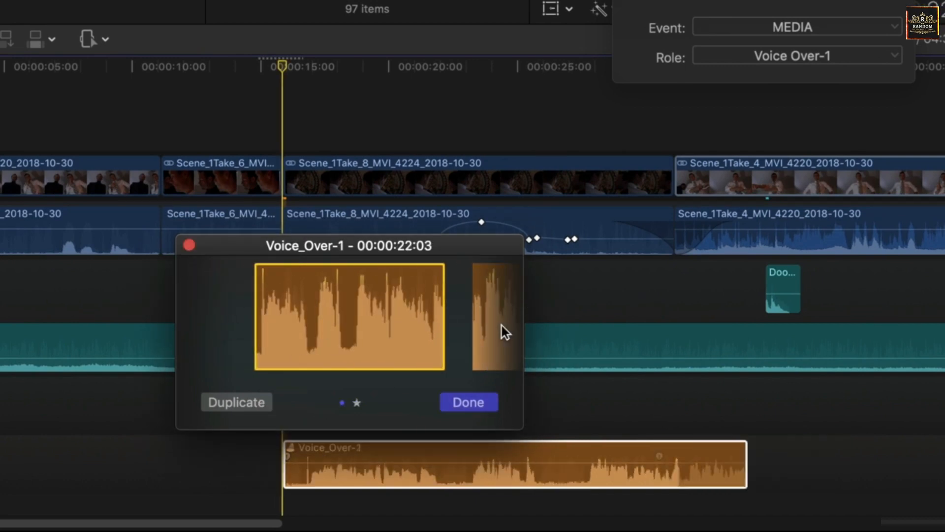
pyautogui.click(207, 333)
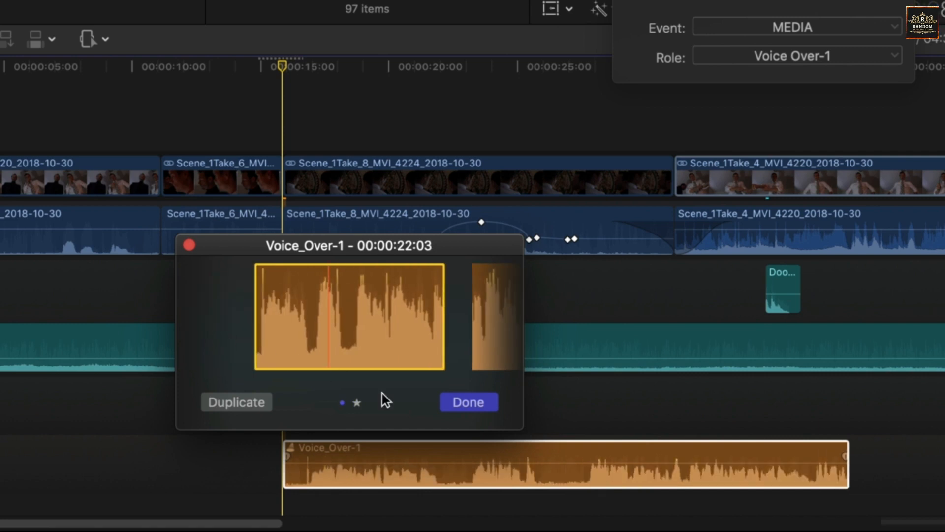
pyautogui.click(469, 402)
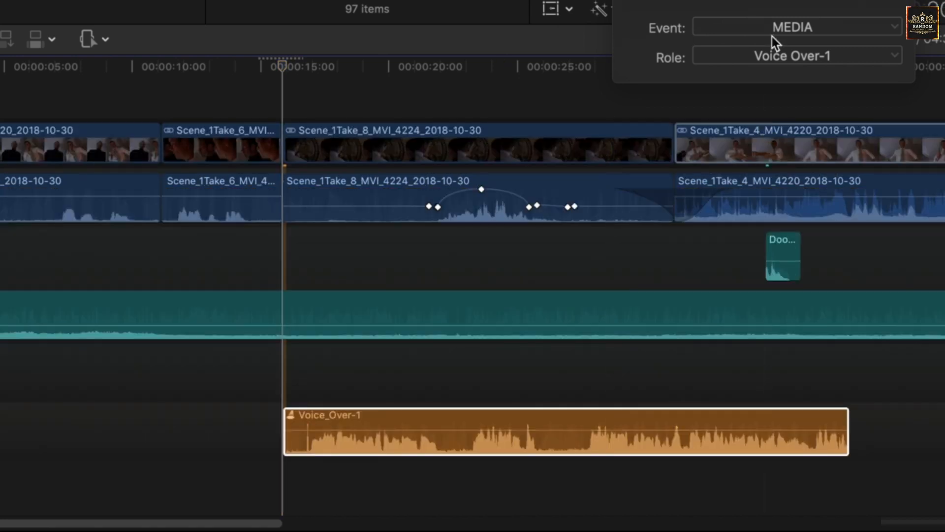
# Step: Add a new subrole to the Dialogue audio role, check the character subroles in its list, and apply the role changes
pyautogui.click(810, 59)
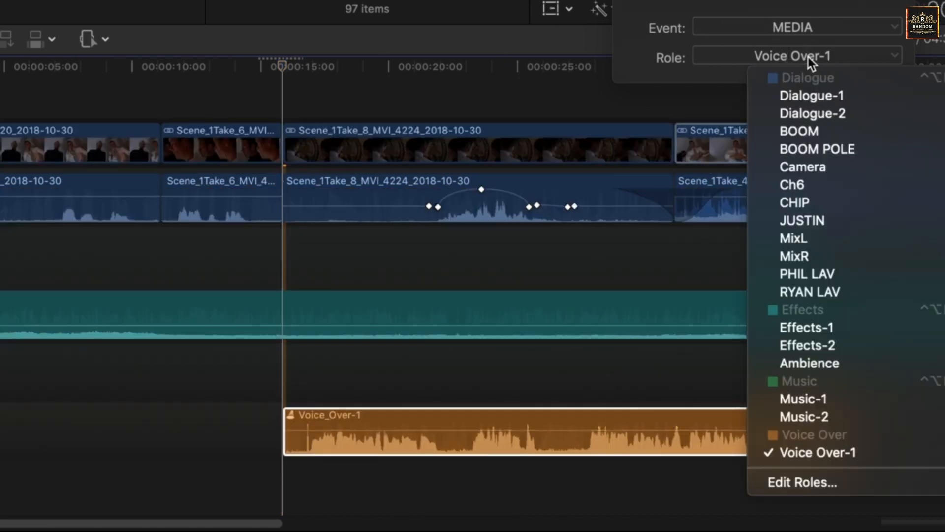
pyautogui.click(820, 482)
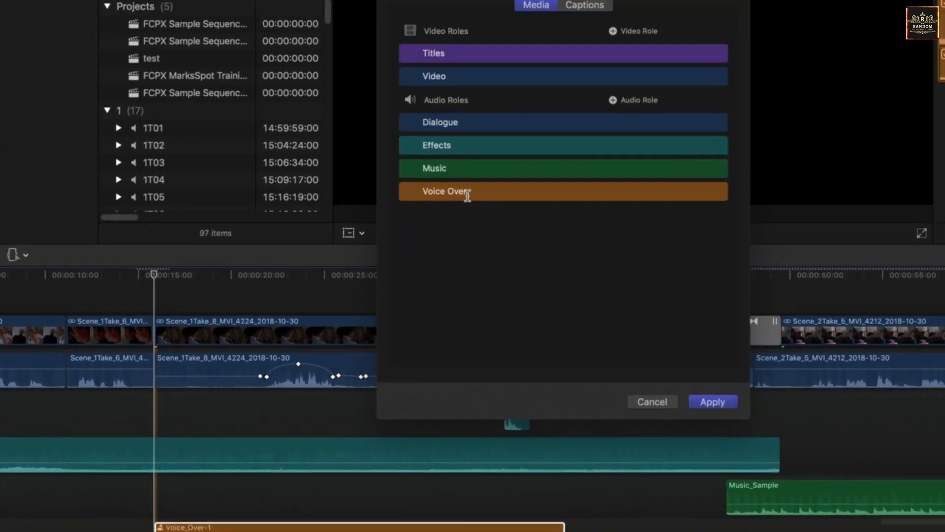
pyautogui.click(411, 250)
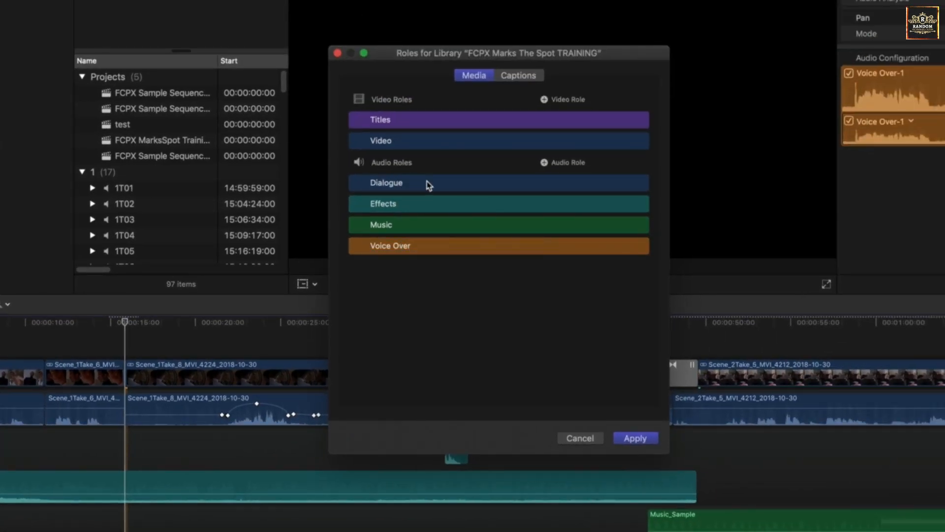
pyautogui.click(548, 189)
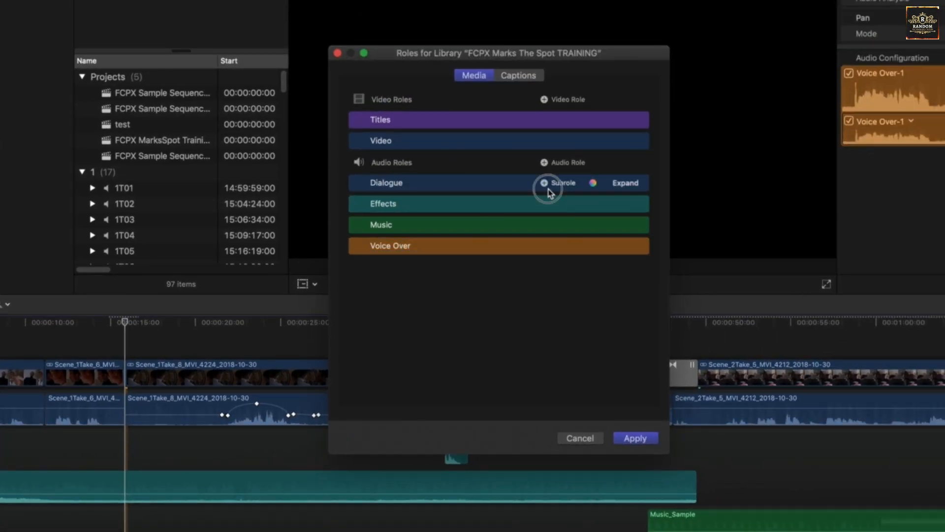
pyautogui.click(397, 322)
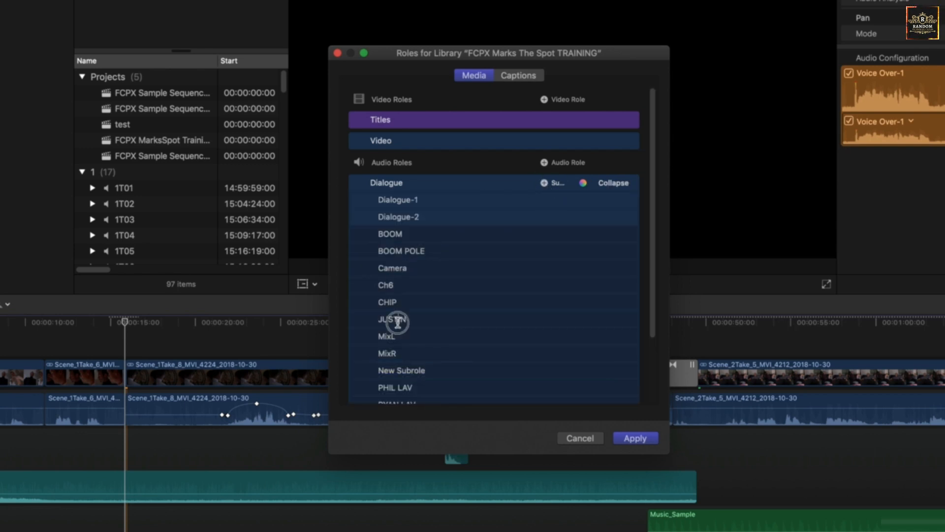
pyautogui.click(399, 304)
pyautogui.click(413, 318)
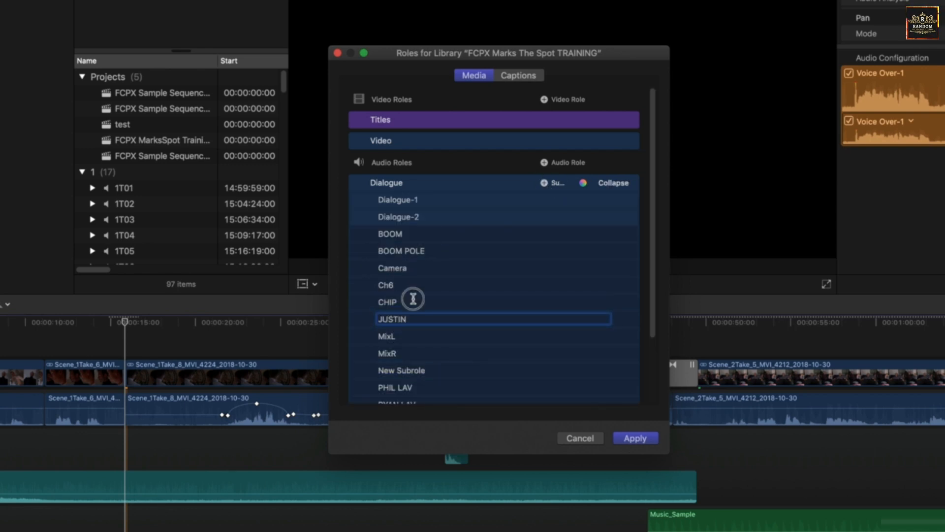
pyautogui.click(413, 301)
pyautogui.click(419, 320)
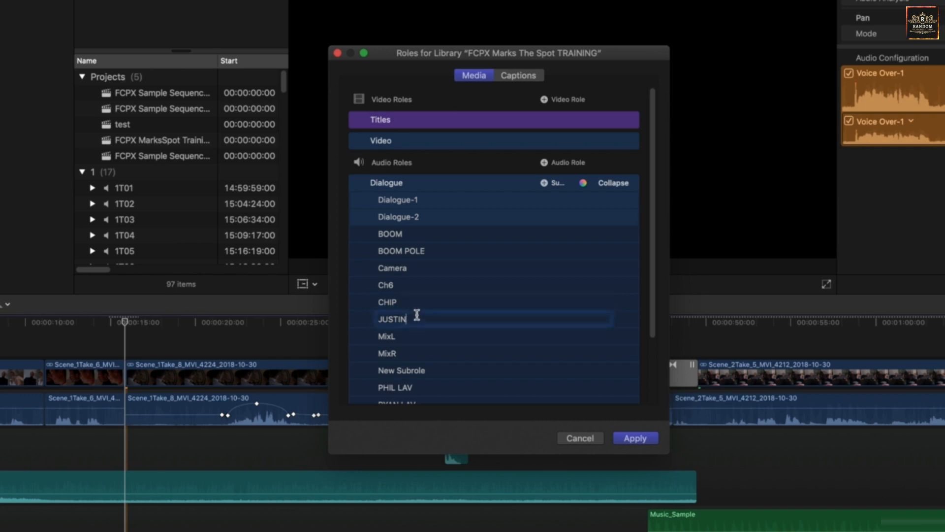
pyautogui.click(416, 301)
pyautogui.click(419, 320)
pyautogui.click(641, 439)
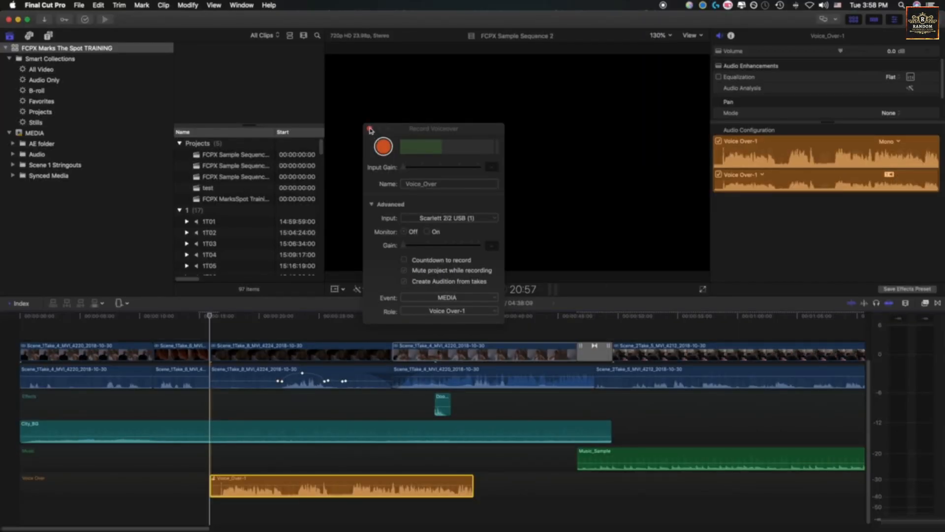
# Step: Shift the Record Voiceover window slightly aside and move the playhead to just before the middle of the Voice_Over-1 clip
pyautogui.moveTo(416, 130); pyautogui.dragTo(409, 139)
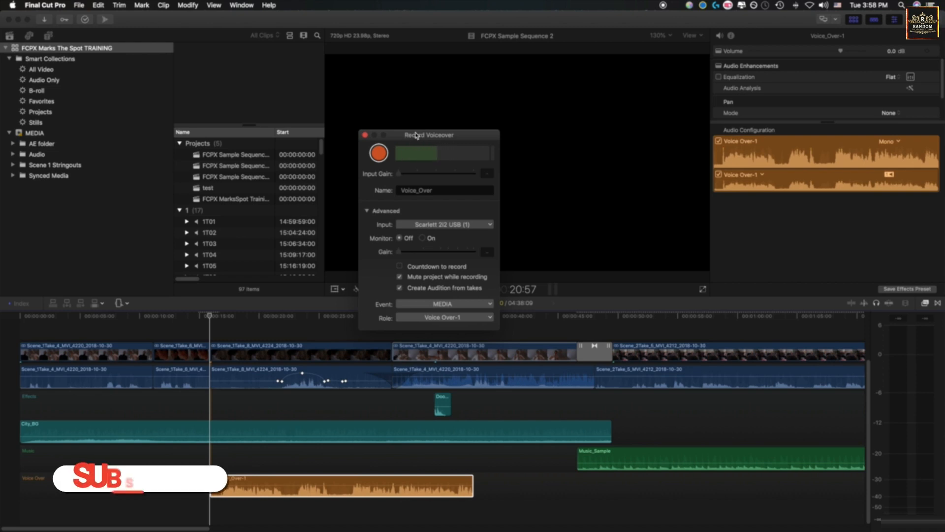
pyautogui.moveTo(421, 136); pyautogui.dragTo(397, 138)
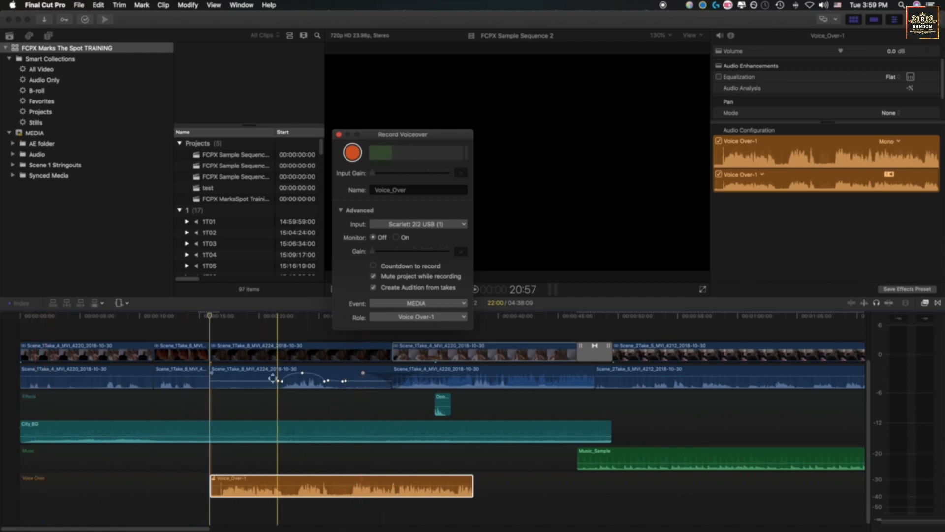
pyautogui.click(269, 316)
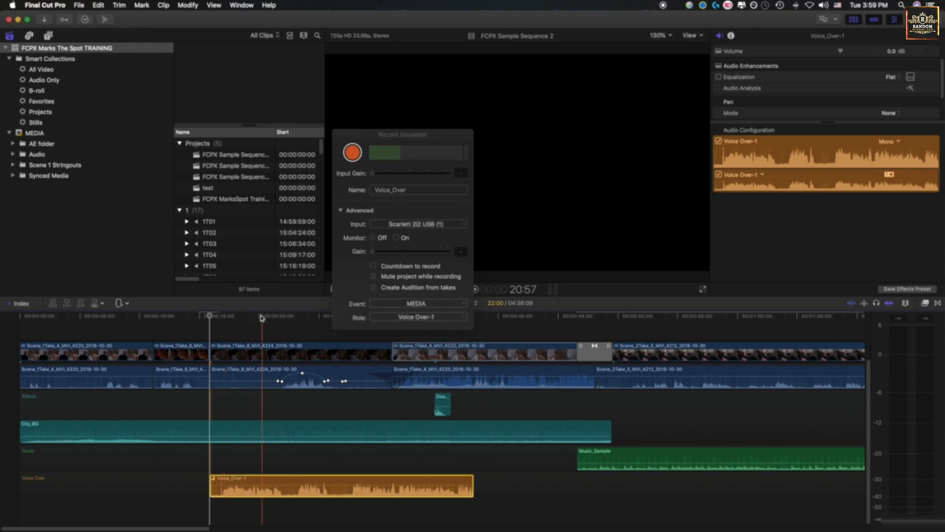
pyautogui.moveTo(276, 317); pyautogui.dragTo(330, 317)
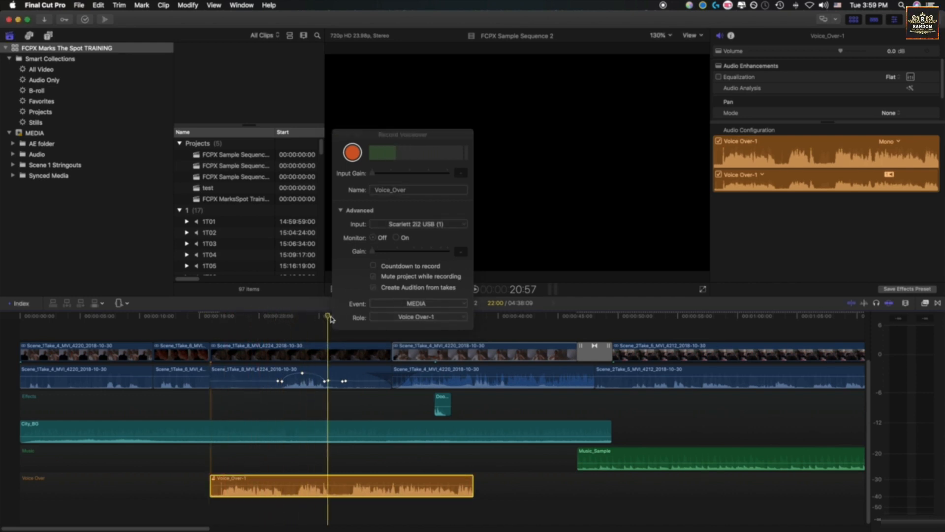